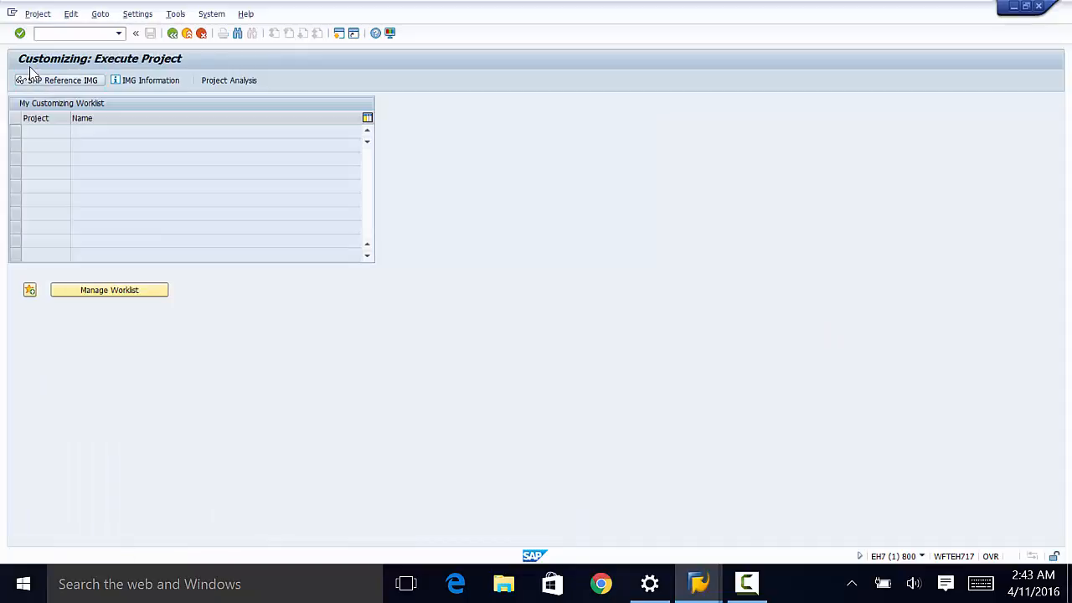
# Step: Open the activity for defining the structure of data screens per screen sequence, under Logistics - General, Material Master, Configuring the Material Master
pyautogui.scroll(-3, 164, 277)
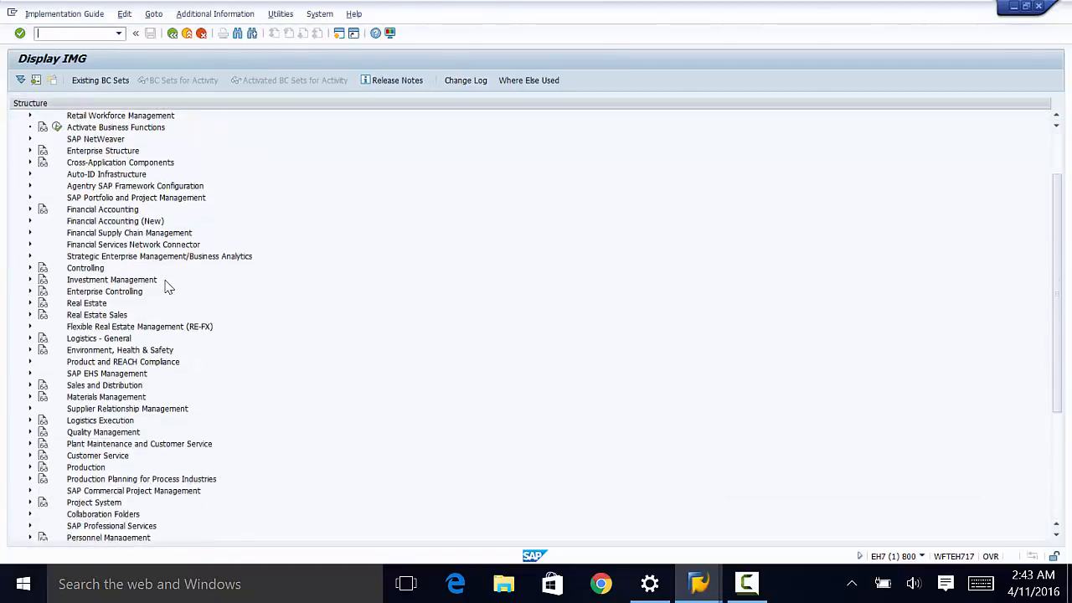
pyautogui.click(31, 317)
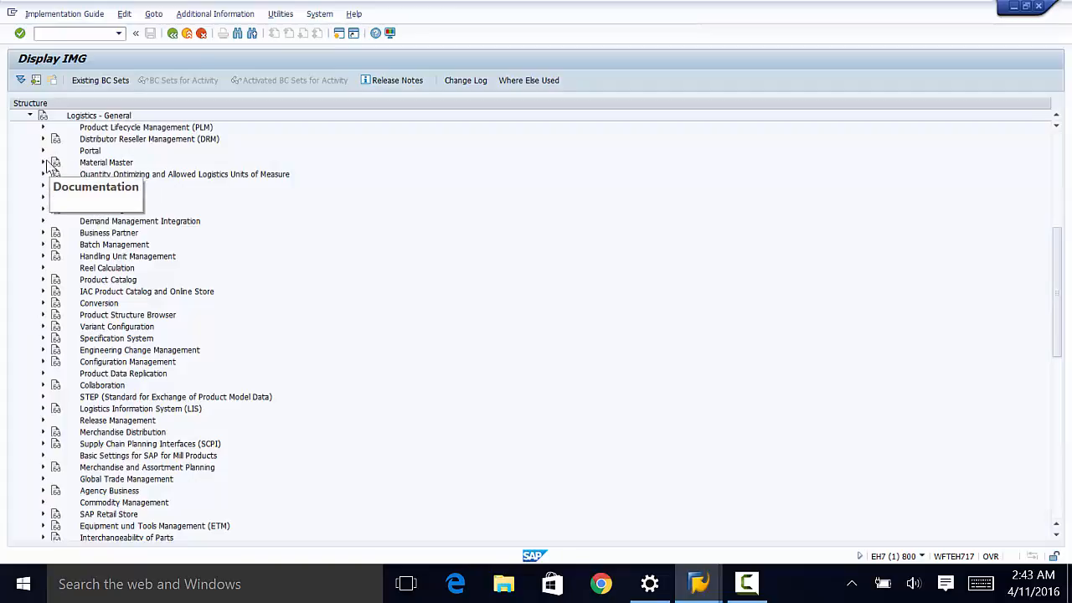
pyautogui.click(42, 162)
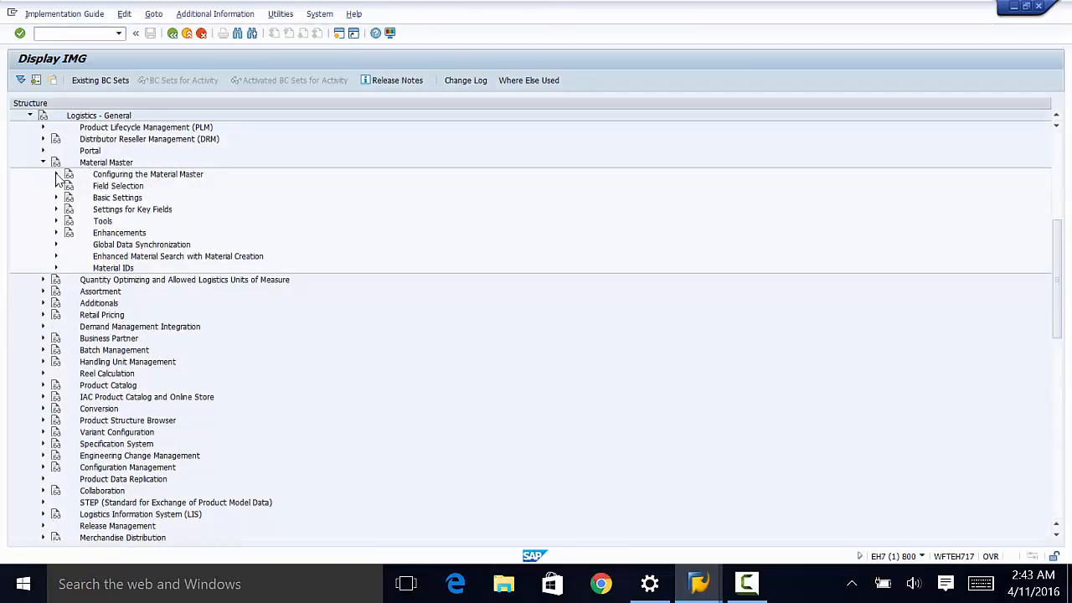
pyautogui.click(56, 174)
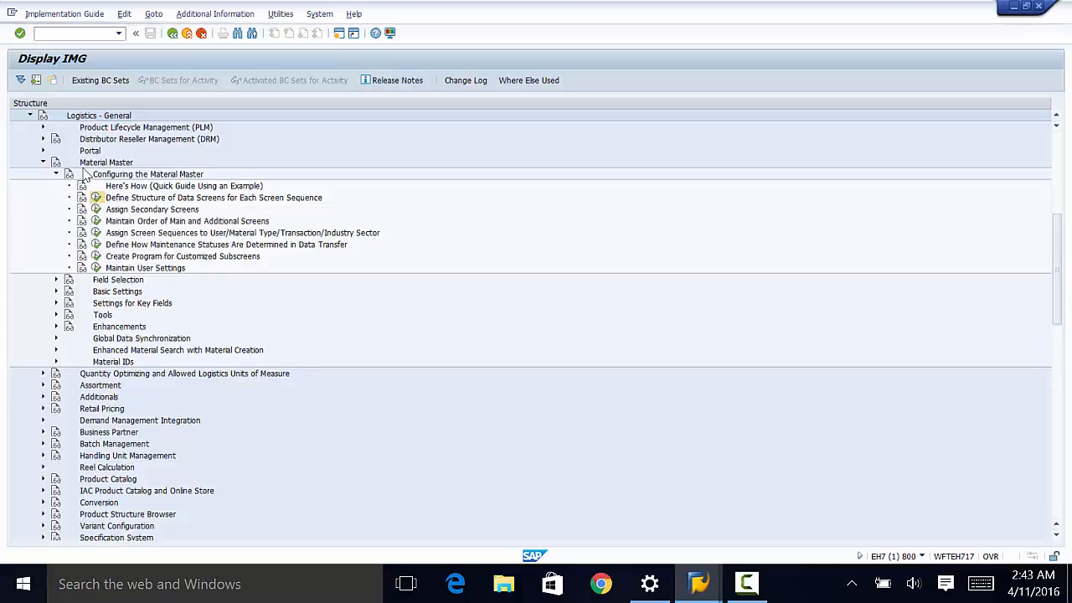
pyautogui.click(96, 198)
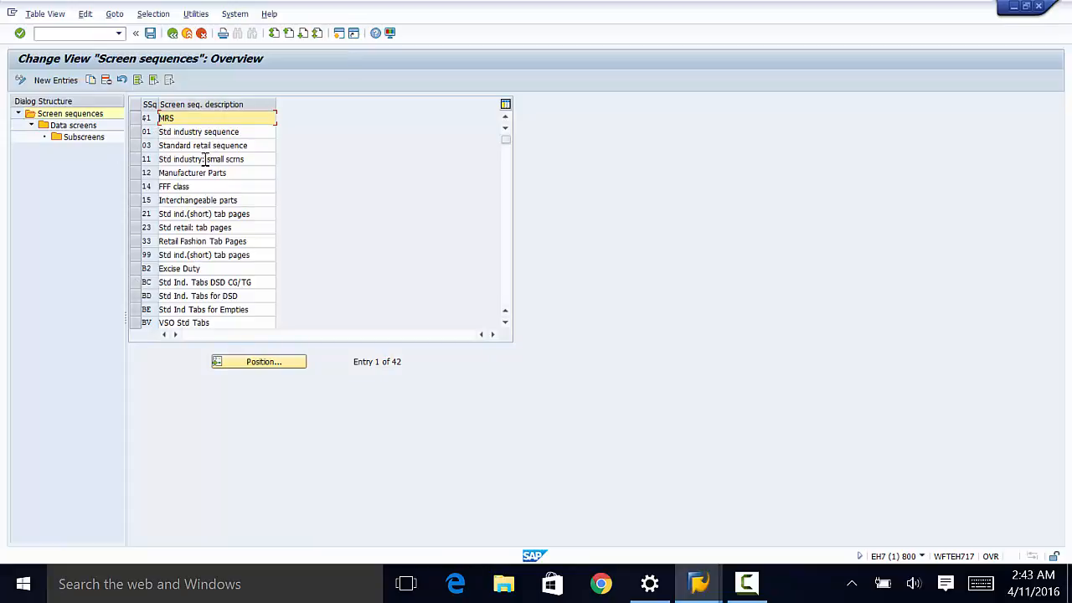
# Step: Display the data screens belonging to screen sequence 01, Std industry sequence
pyautogui.click(133, 132)
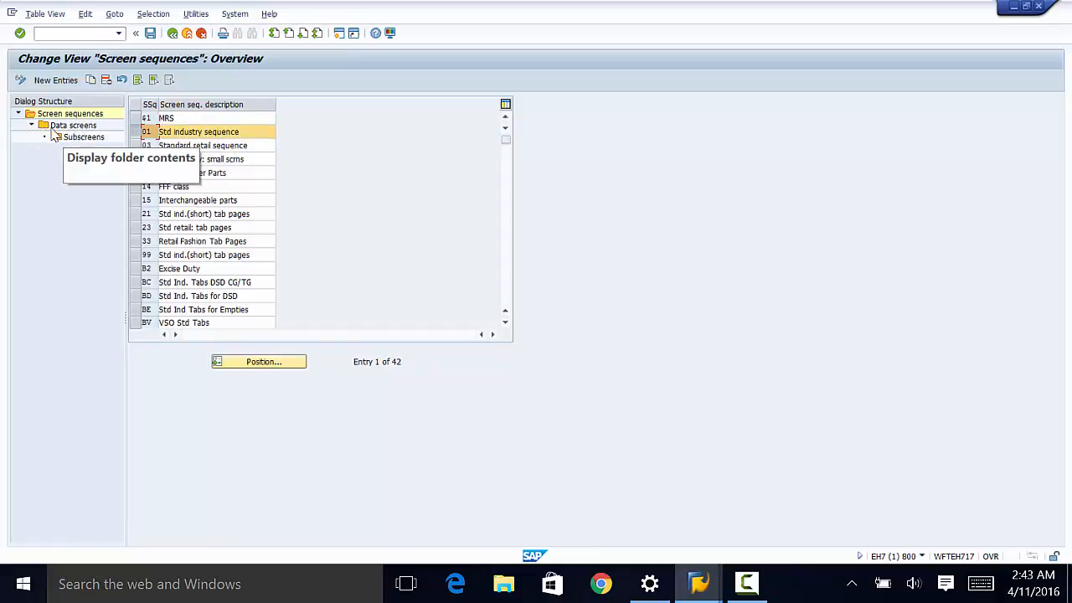
pyautogui.click(54, 137)
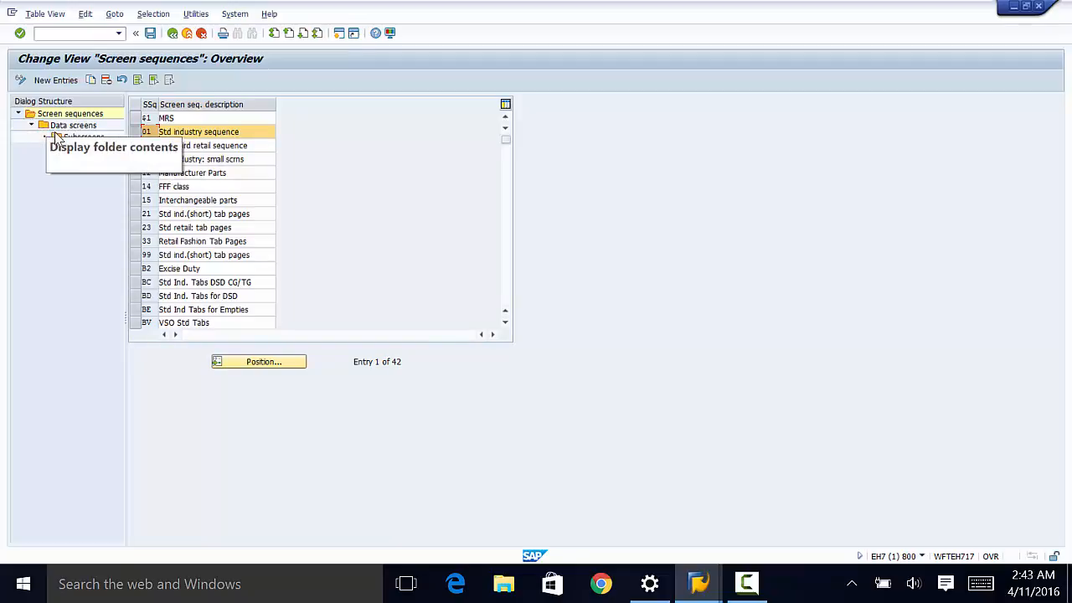
pyautogui.click(51, 126)
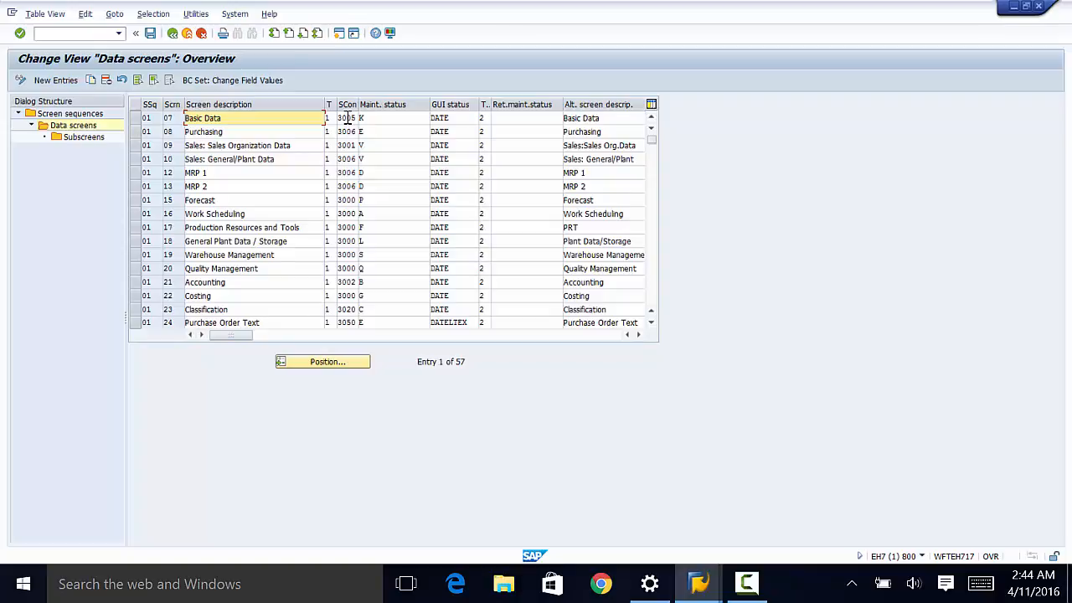
# Step: Review the possible screen containers for the Basic Data screen and close the list without changing the value
pyautogui.click(347, 118)
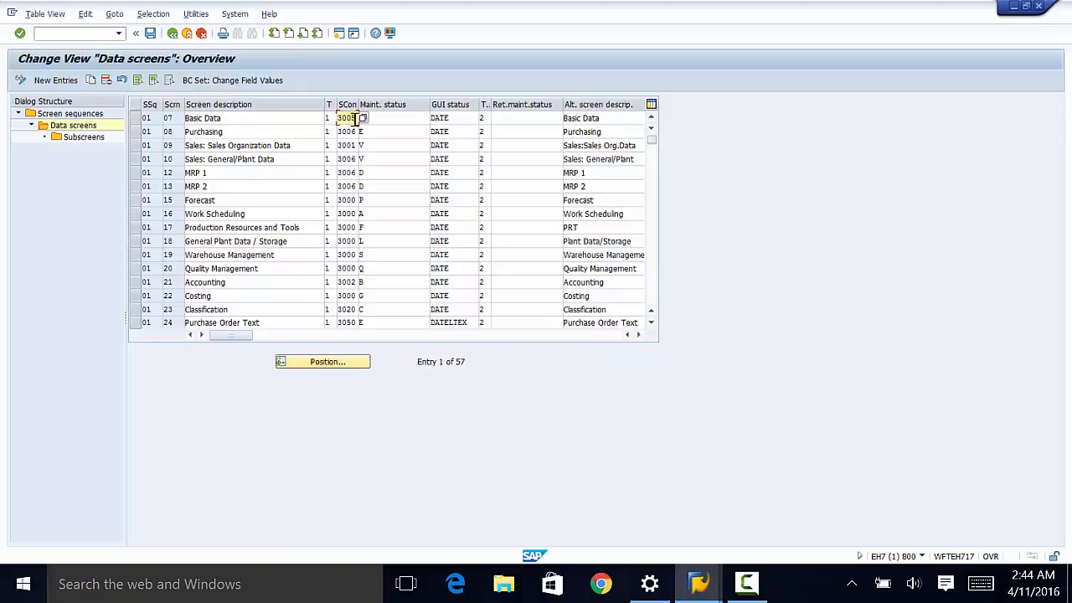
pyautogui.click(364, 119)
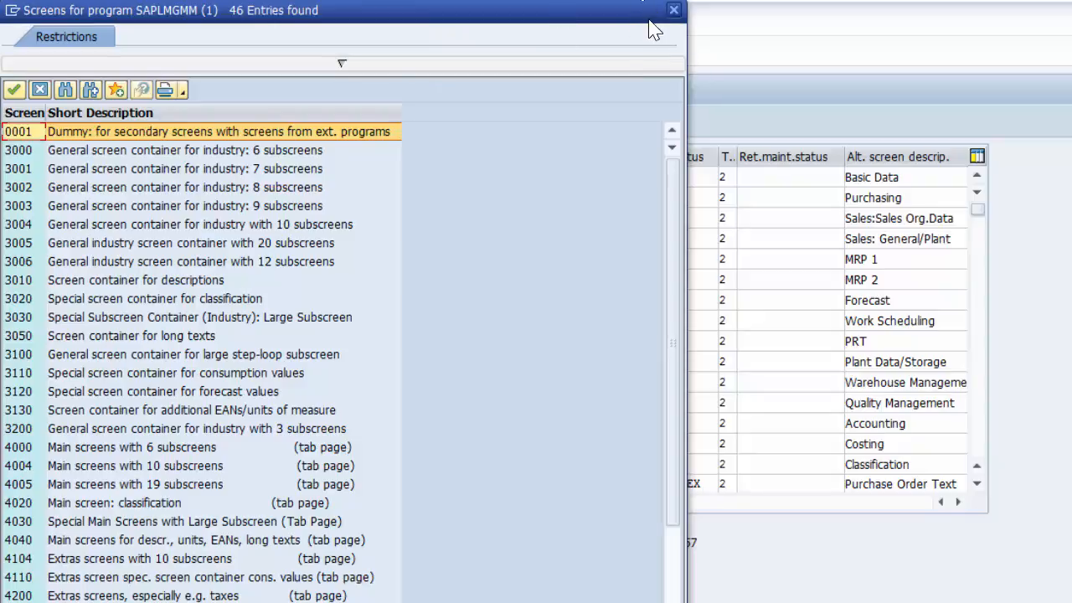
pyautogui.moveTo(652, 13); pyautogui.dragTo(671, 112)
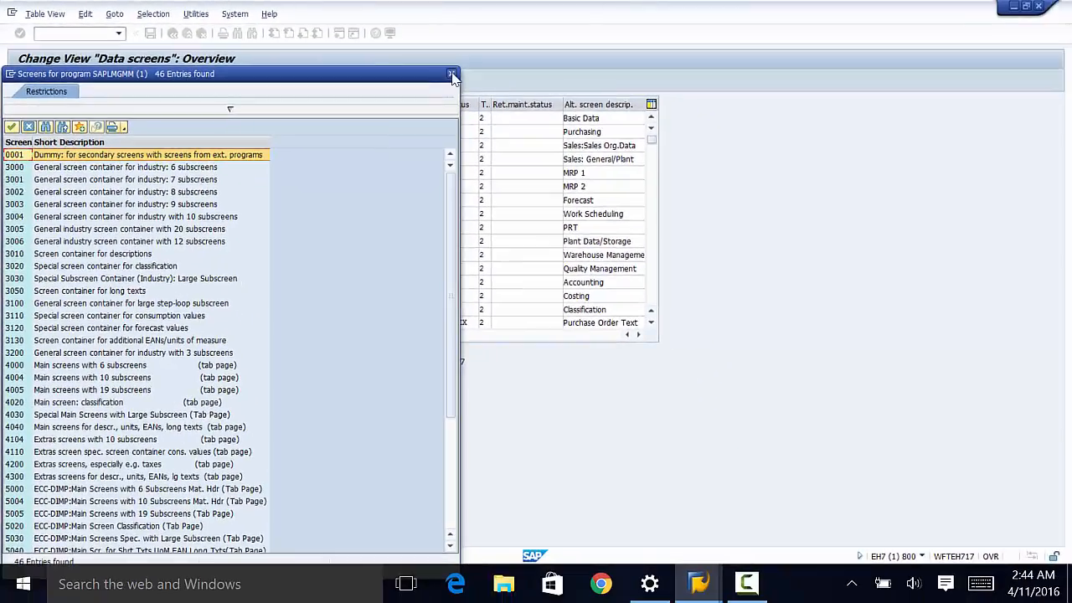
pyautogui.click(677, 111)
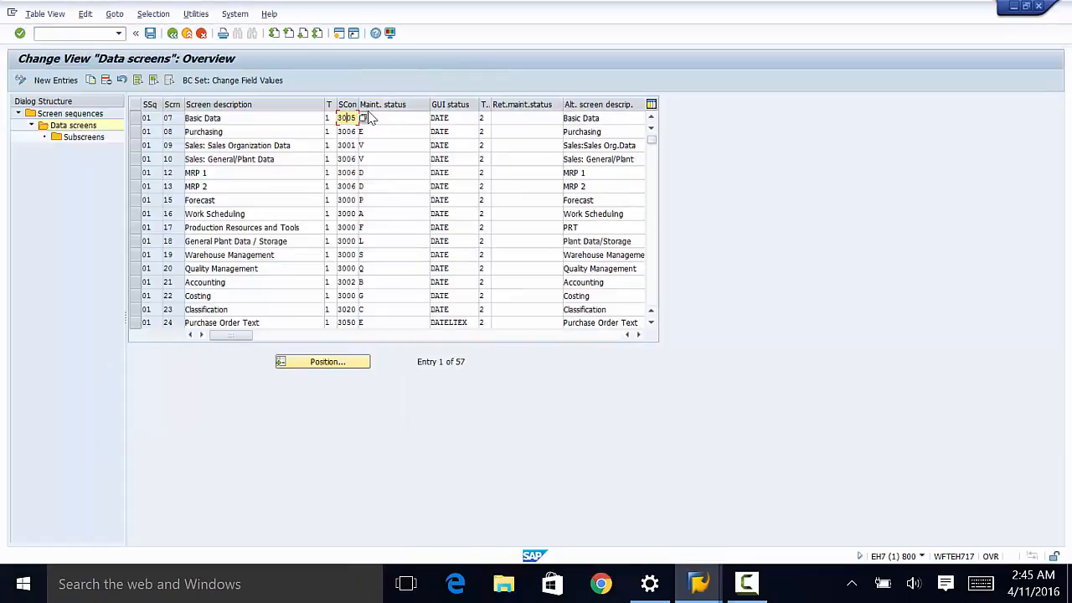
# Step: Review the possible maintenance statuses for the Basic Data screen and close the list without choosing one
pyautogui.click(391, 120)
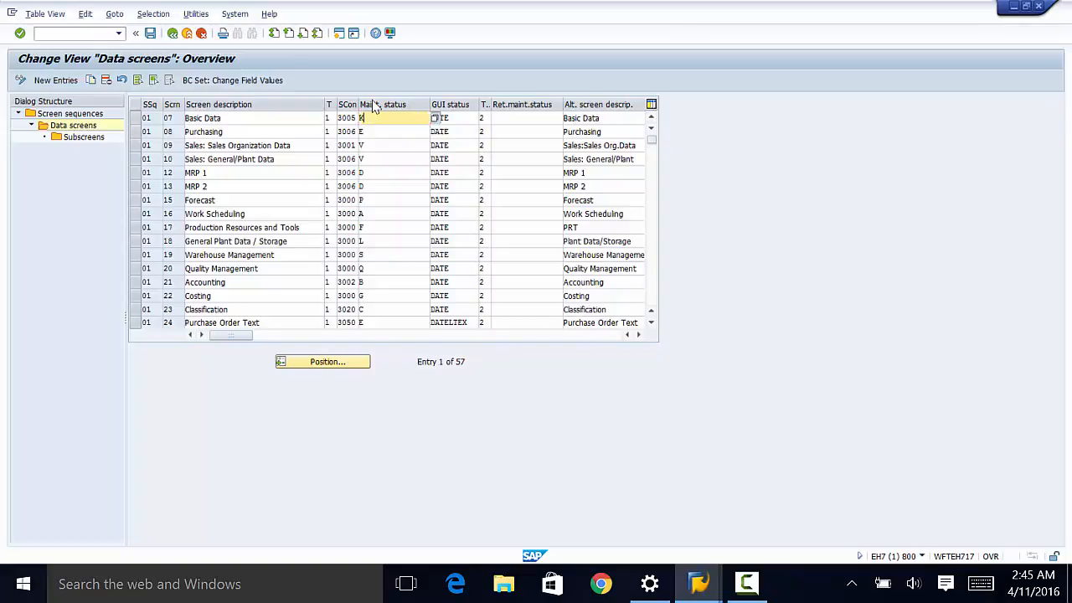
pyautogui.click(425, 118)
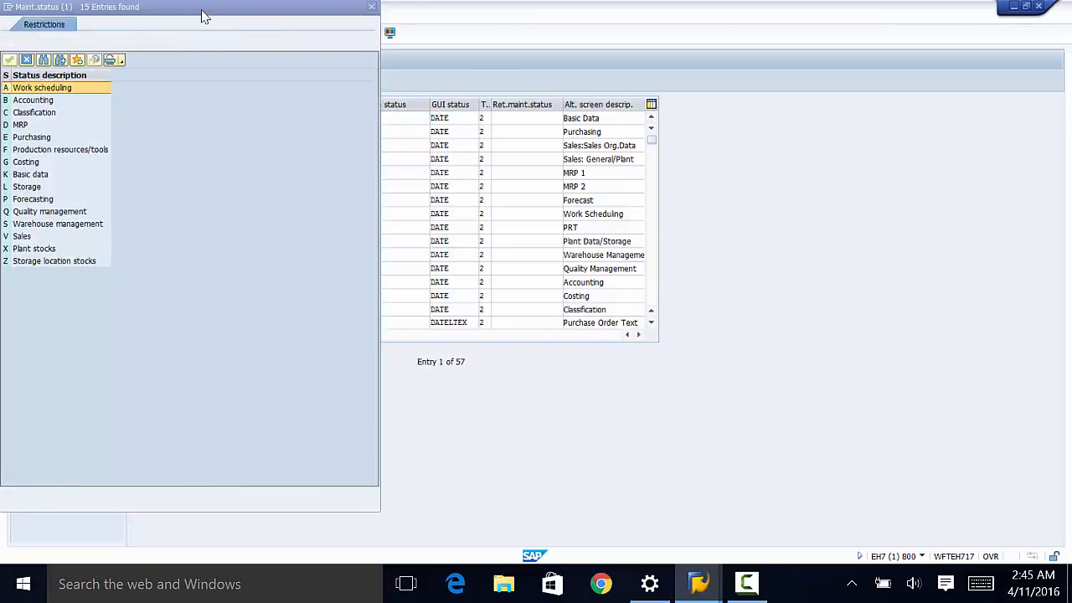
pyautogui.moveTo(204, 17); pyautogui.dragTo(642, 94)
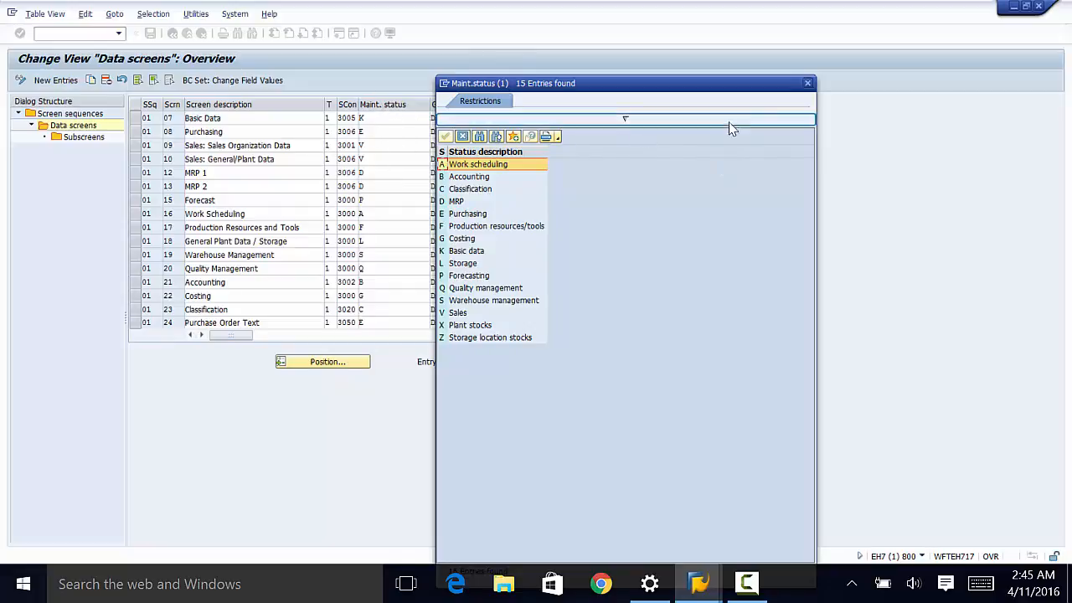
pyautogui.click(807, 80)
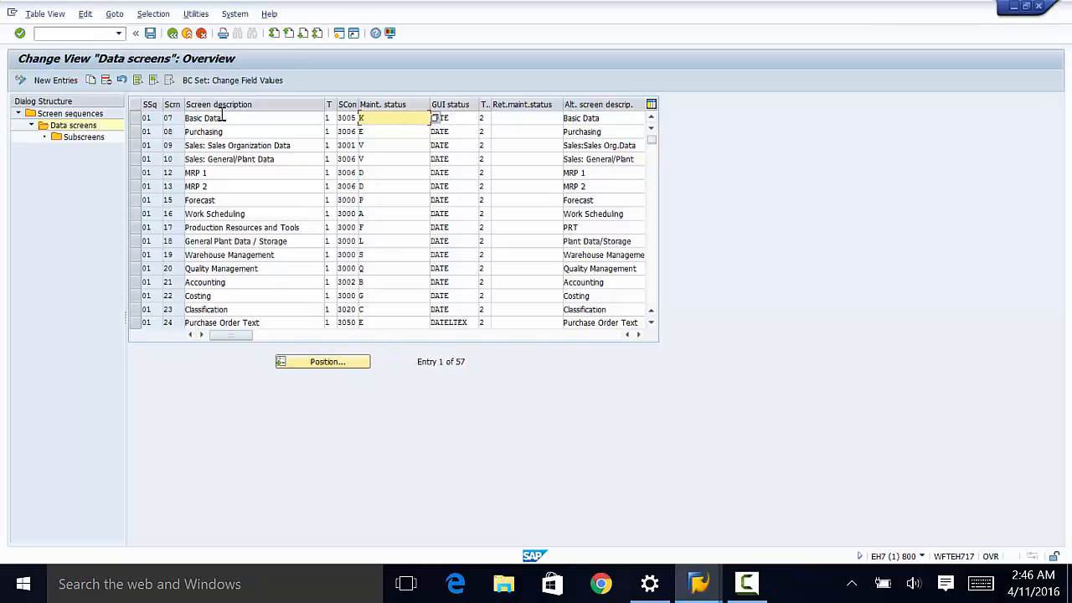
# Step: Review the possible title types for the Basic Data screen and close the list without choosing one
pyautogui.click(488, 120)
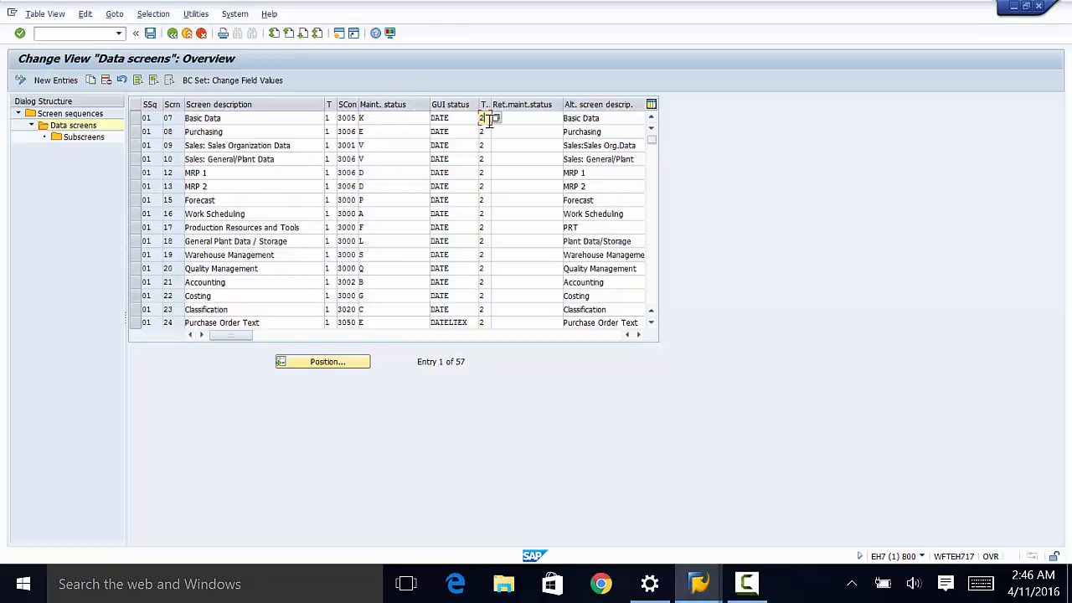
pyautogui.click(429, 104)
pyautogui.click(498, 117)
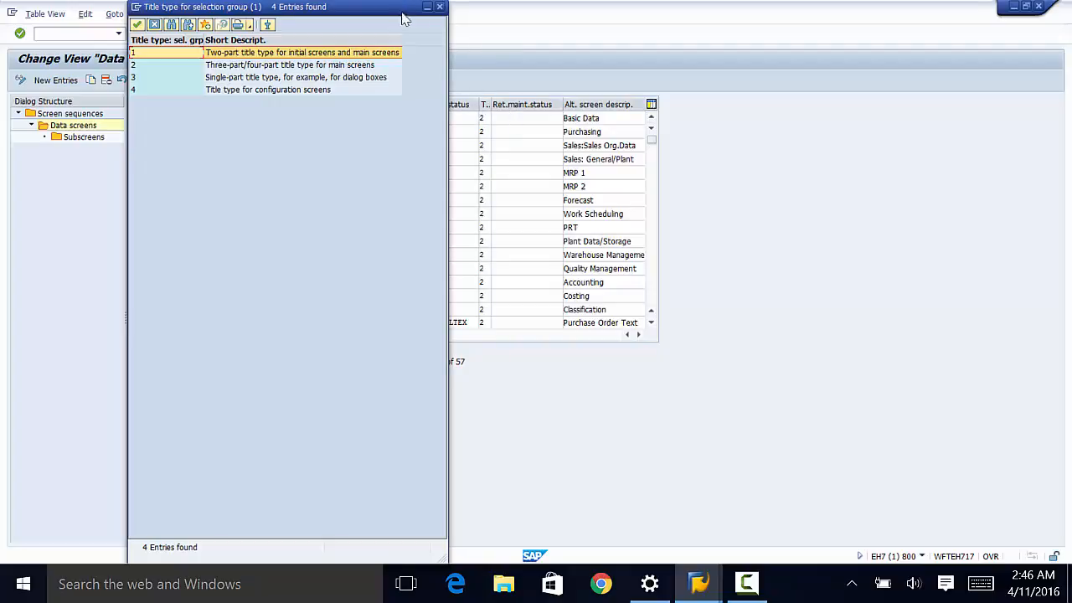
pyautogui.moveTo(404, 8); pyautogui.dragTo(385, 114)
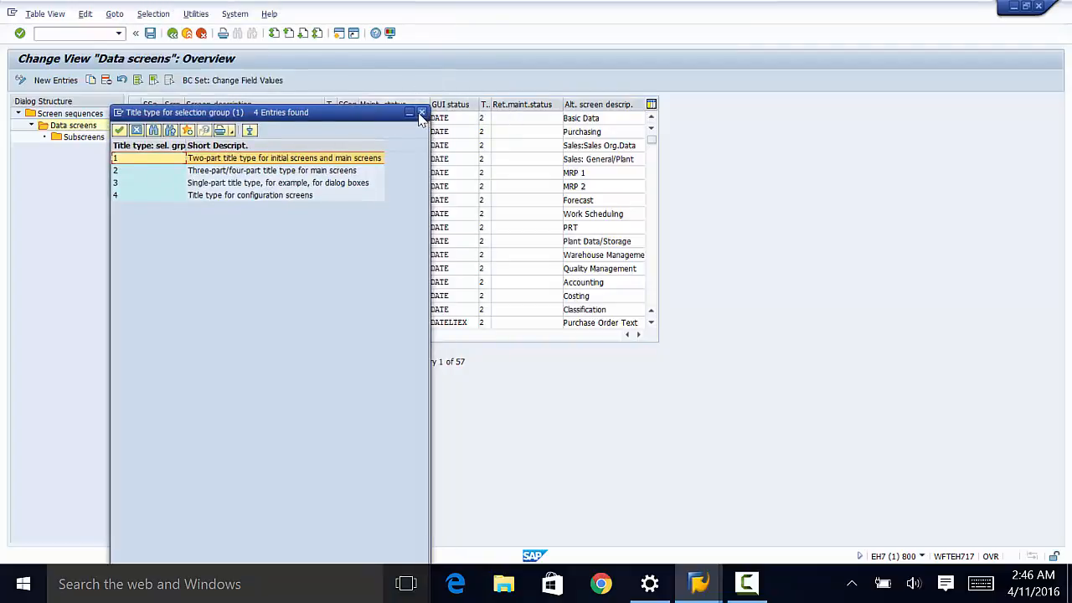
pyautogui.click(422, 113)
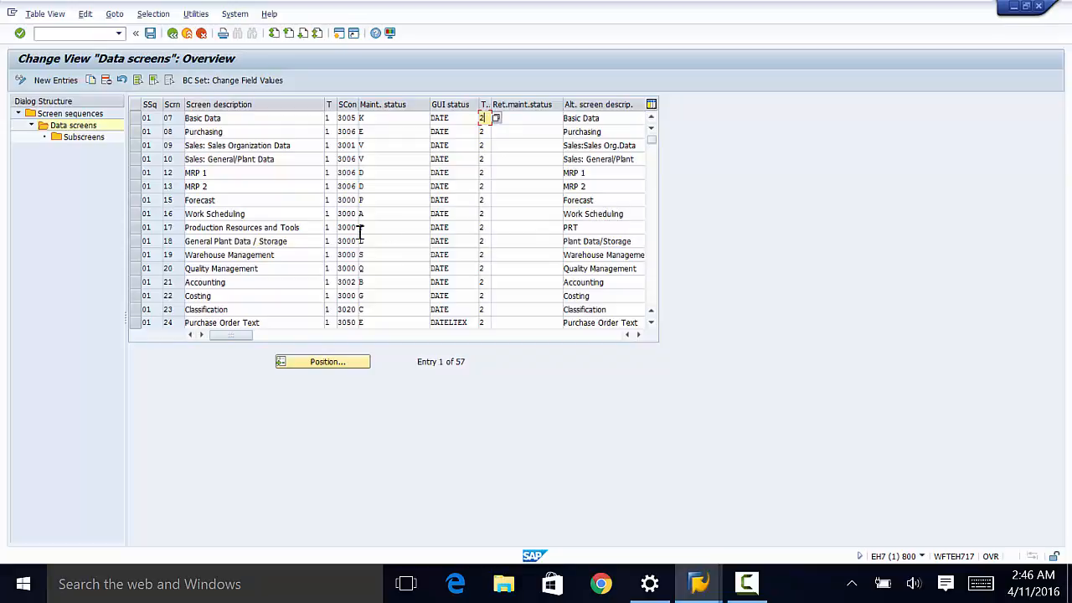
# Step: Return to the implementation guide and open the Assign Secondary Screens activity at the details of screen sequence MRS
pyautogui.click(172, 35)
pyautogui.click(172, 35)
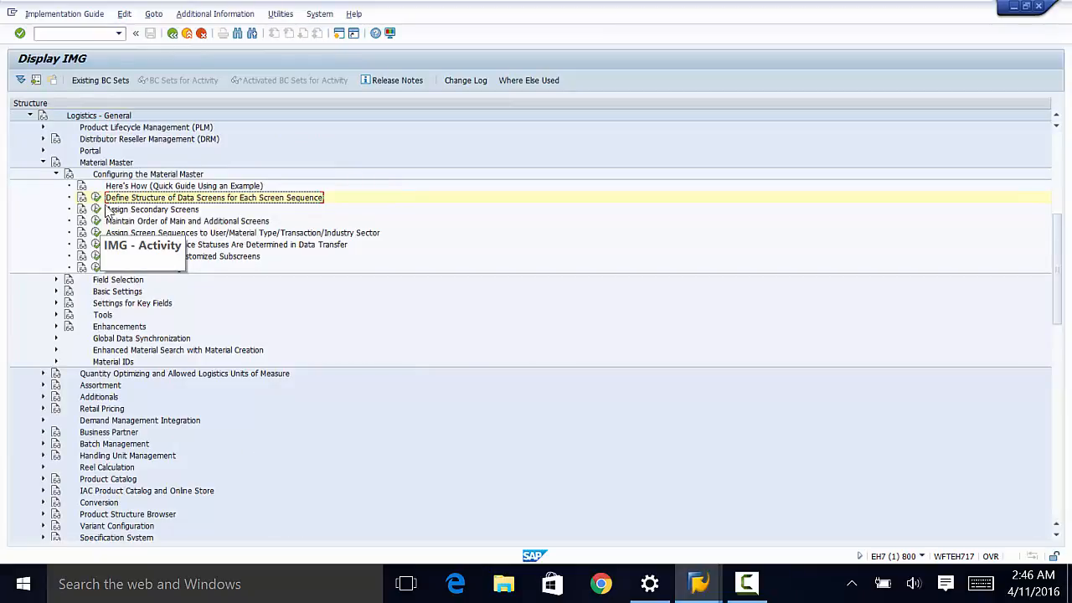
pyautogui.click(96, 210)
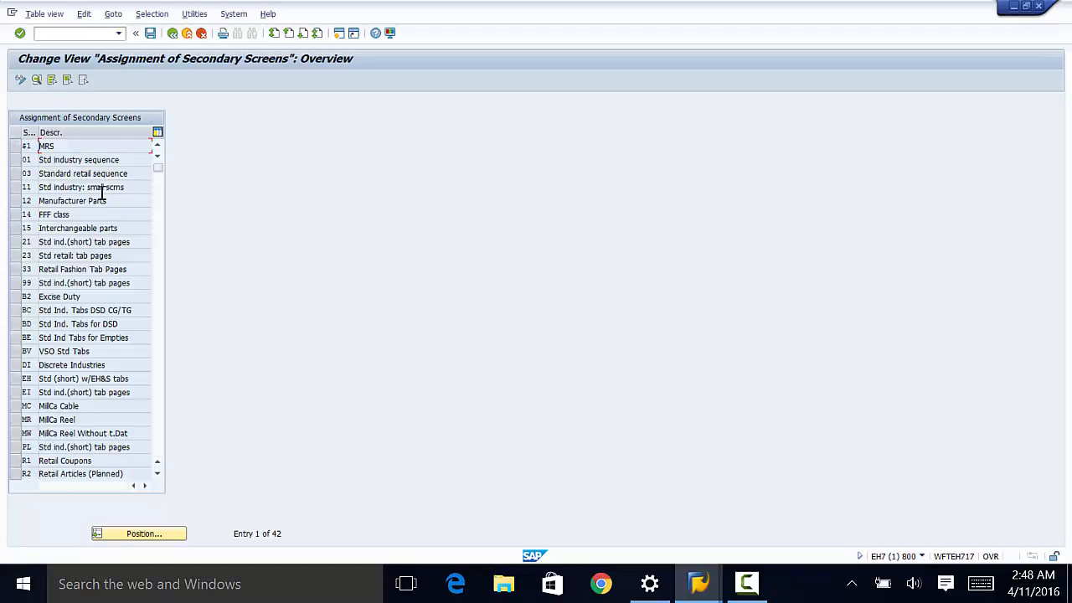
pyautogui.click(36, 81)
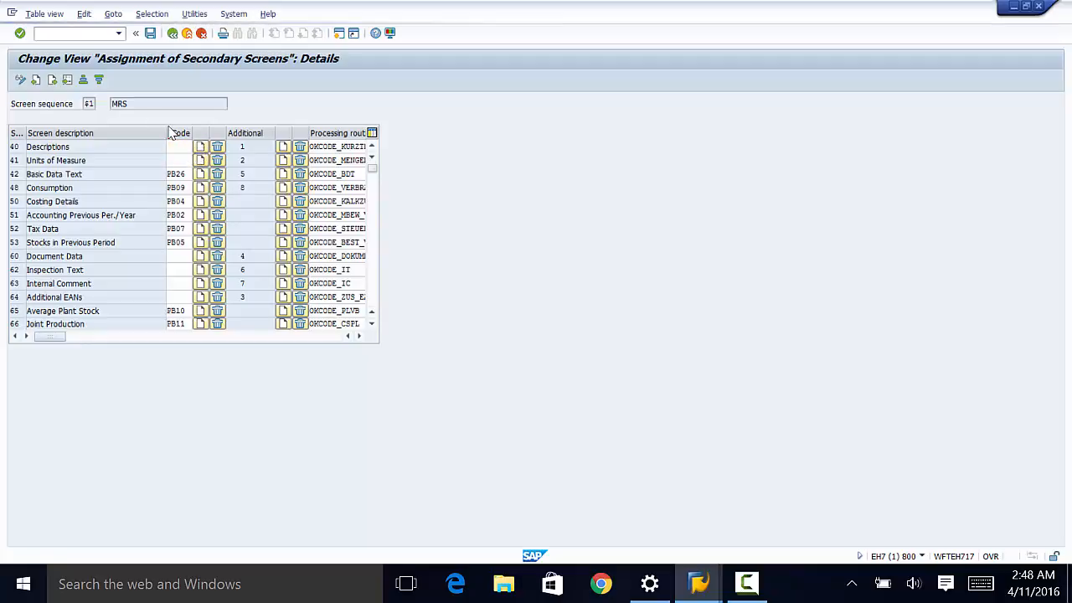
# Step: Review the possible function codes for the Descriptions secondary screen and close the list without choosing one
pyautogui.press('F4')
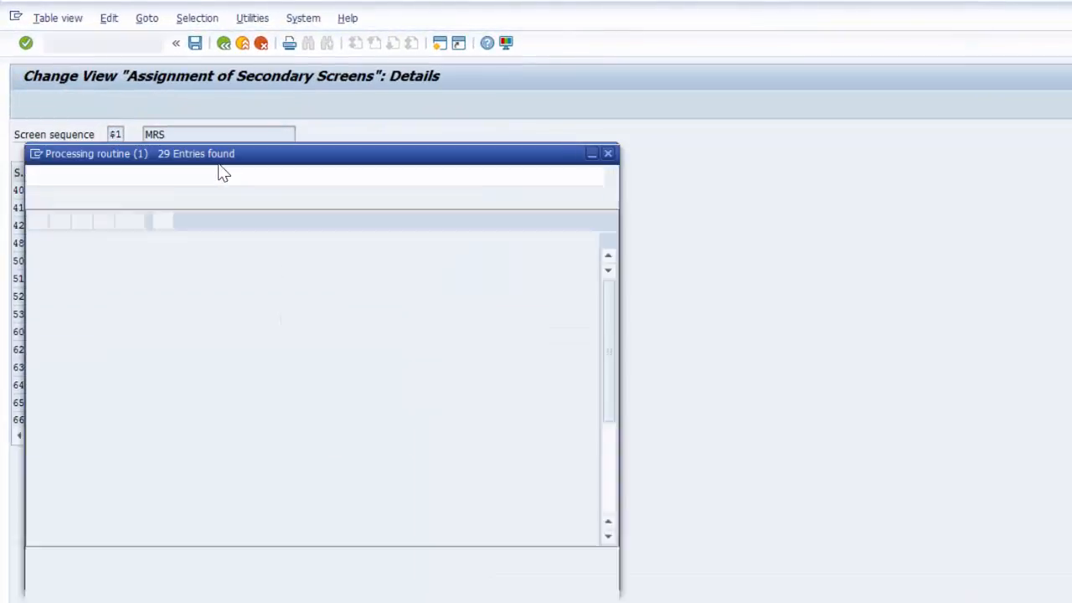
pyautogui.moveTo(298, 158); pyautogui.dragTo(379, 57)
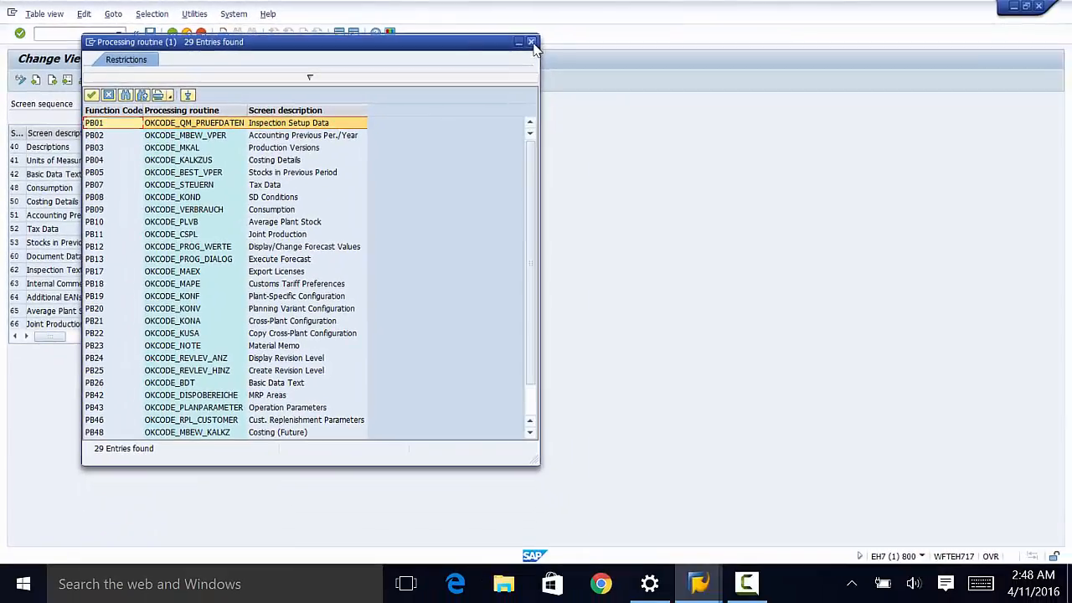
pyautogui.click(679, 53)
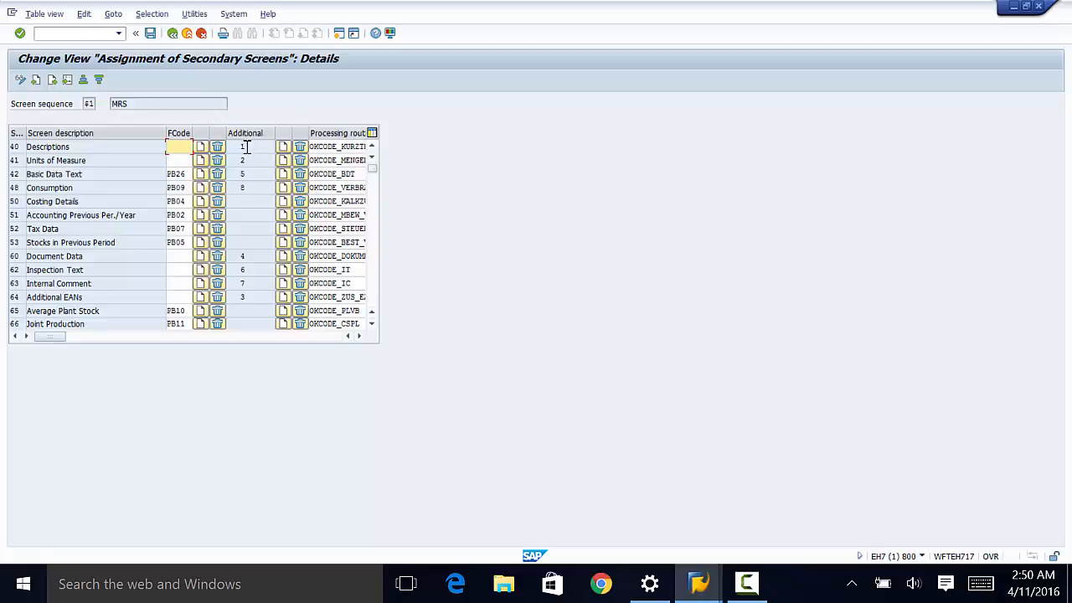
# Step: Bring up the possible processing routines for the Descriptions secondary screen
pyautogui.click(338, 134)
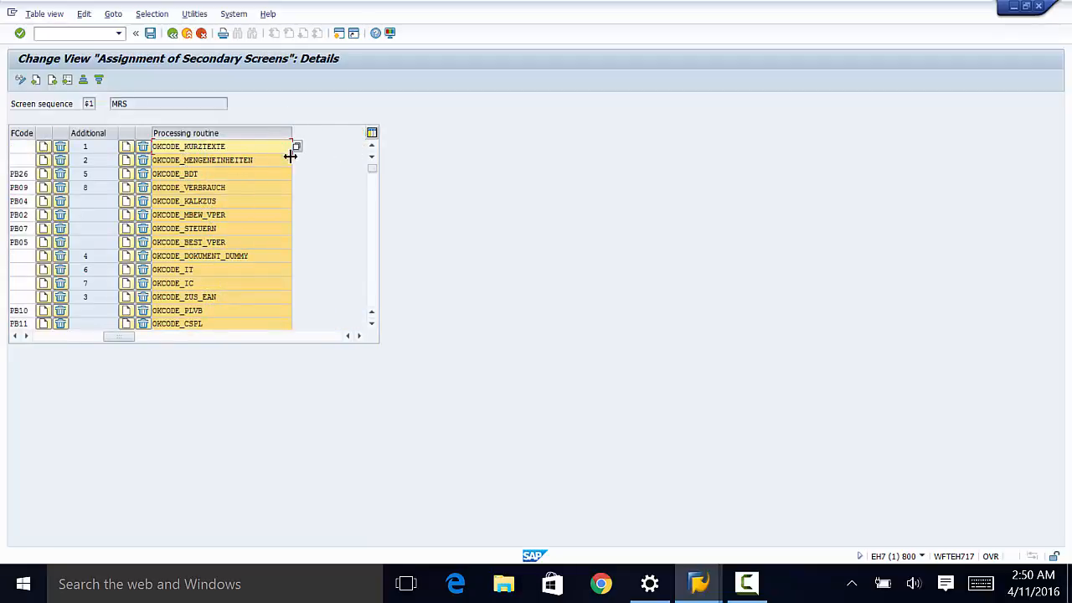
pyautogui.click(297, 148)
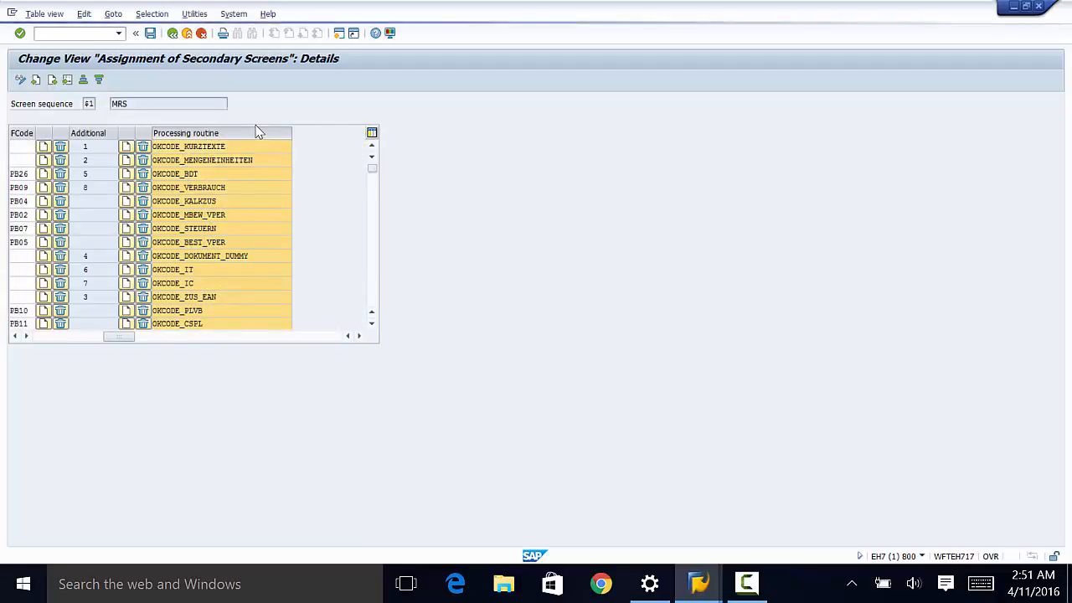